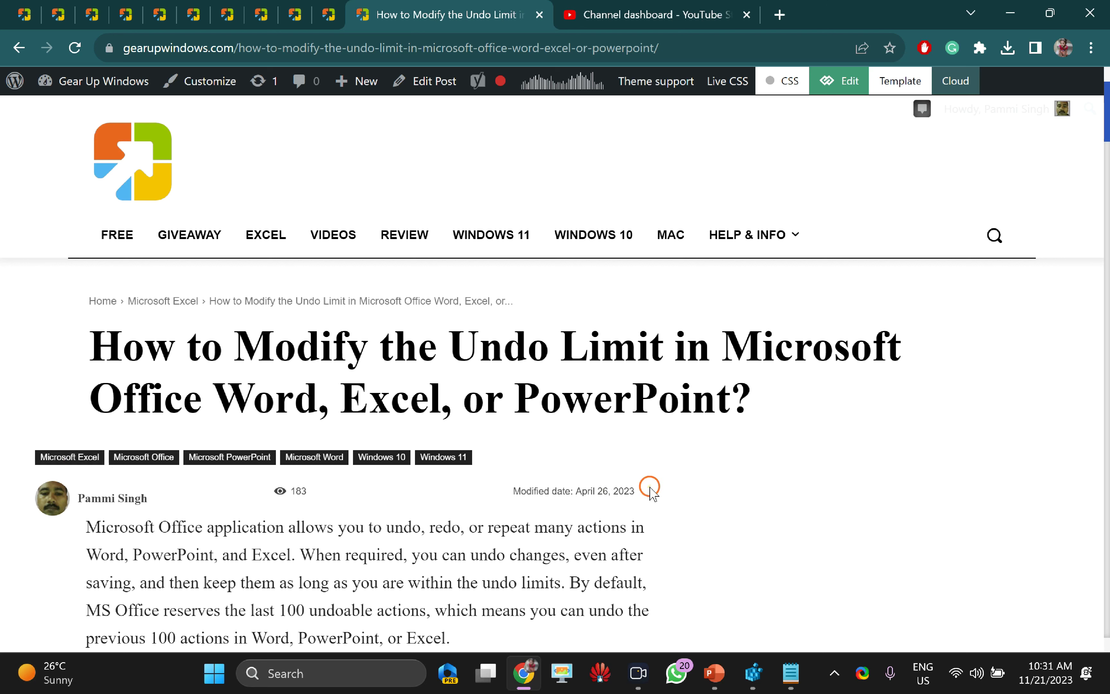
Switch to PowerPoint and set the maximum number of undos to 150 in its advanced options, then minimize the presentation.
left_click(722, 679)
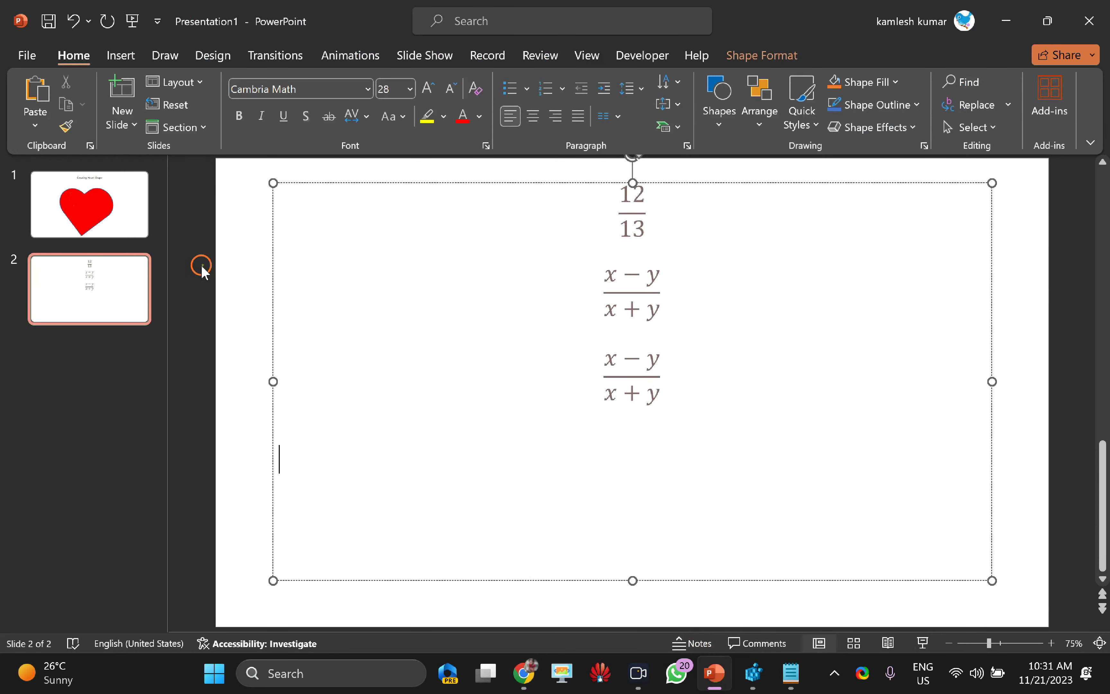
left_click(28, 58)
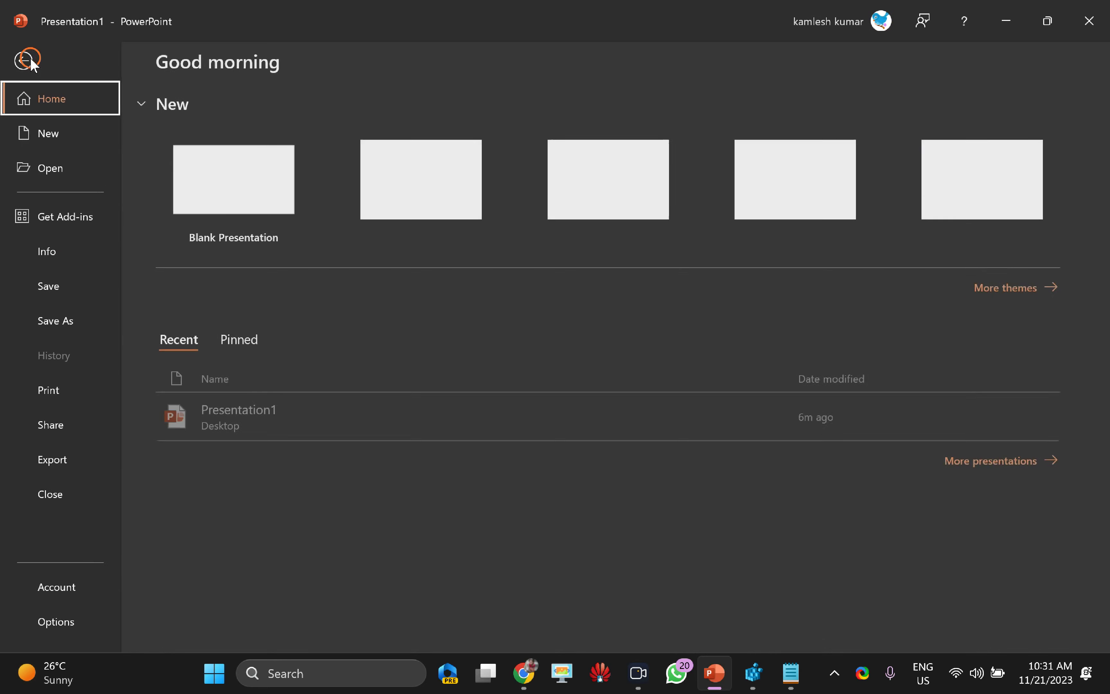
left_click(69, 622)
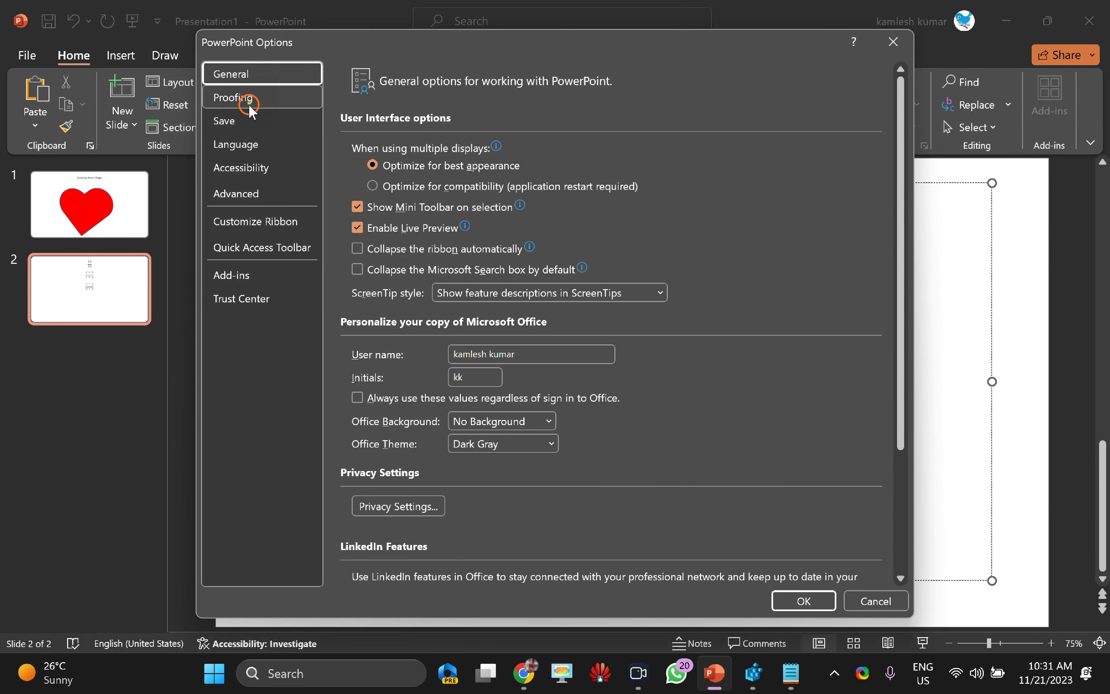
left_click(262, 198)
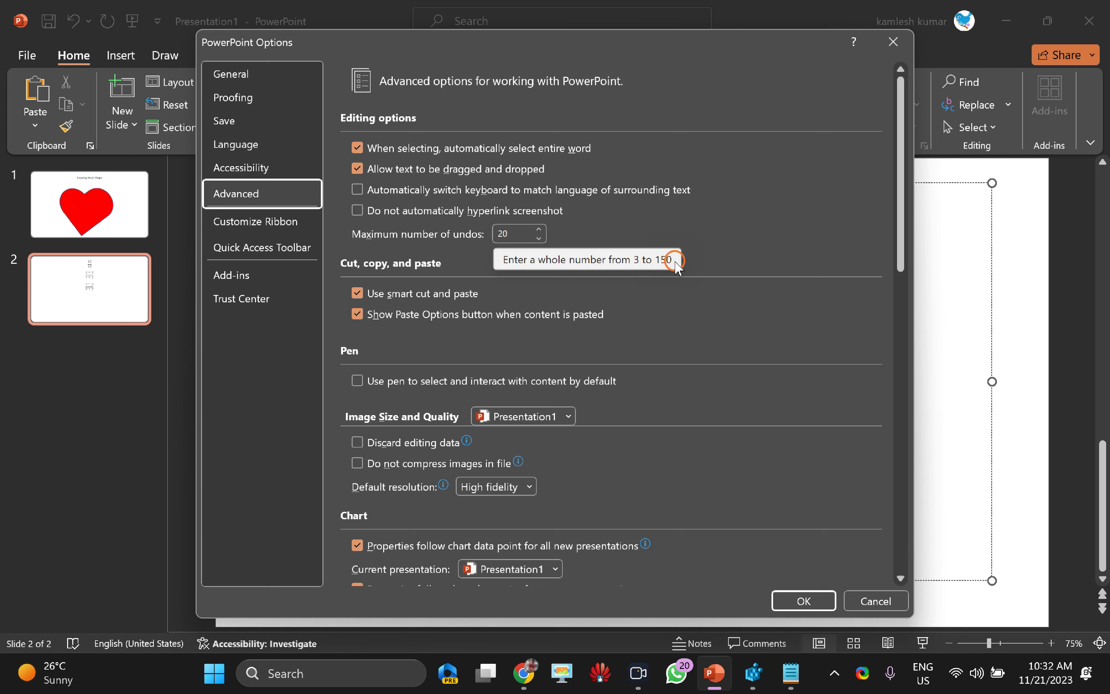
left_click(468, 237)
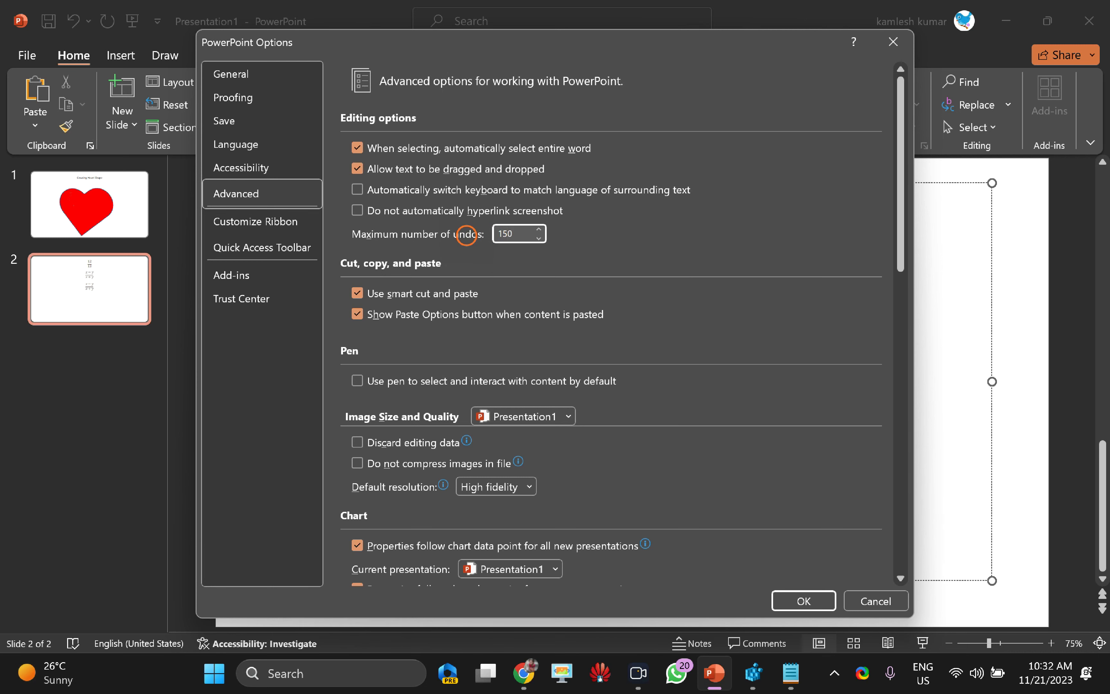
left_click(800, 600)
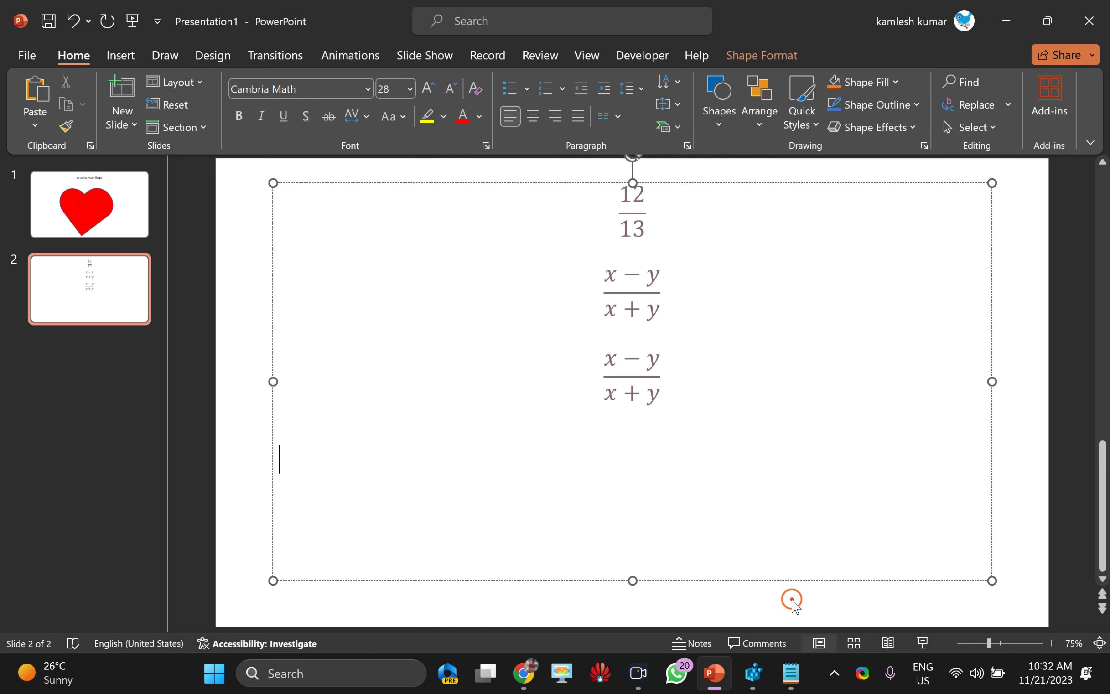
left_click(577, 445)
left_click(1005, 19)
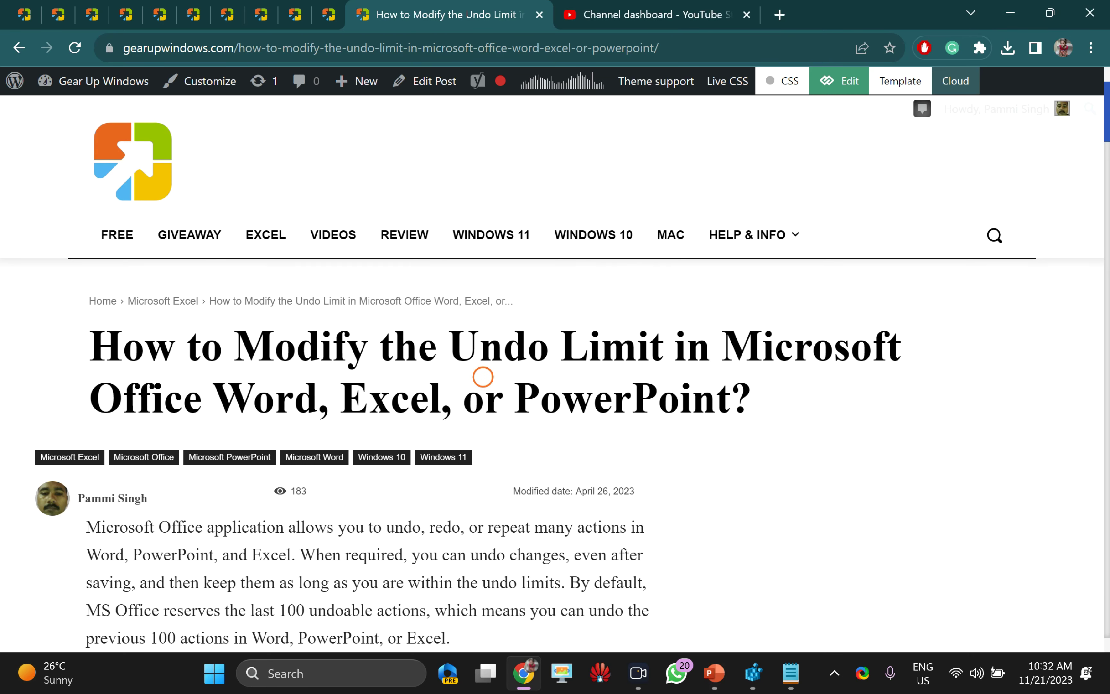
Find the Registry Editor by searching for "registr" and open it, allowing it to make changes.
left_click(216, 673)
type("r")
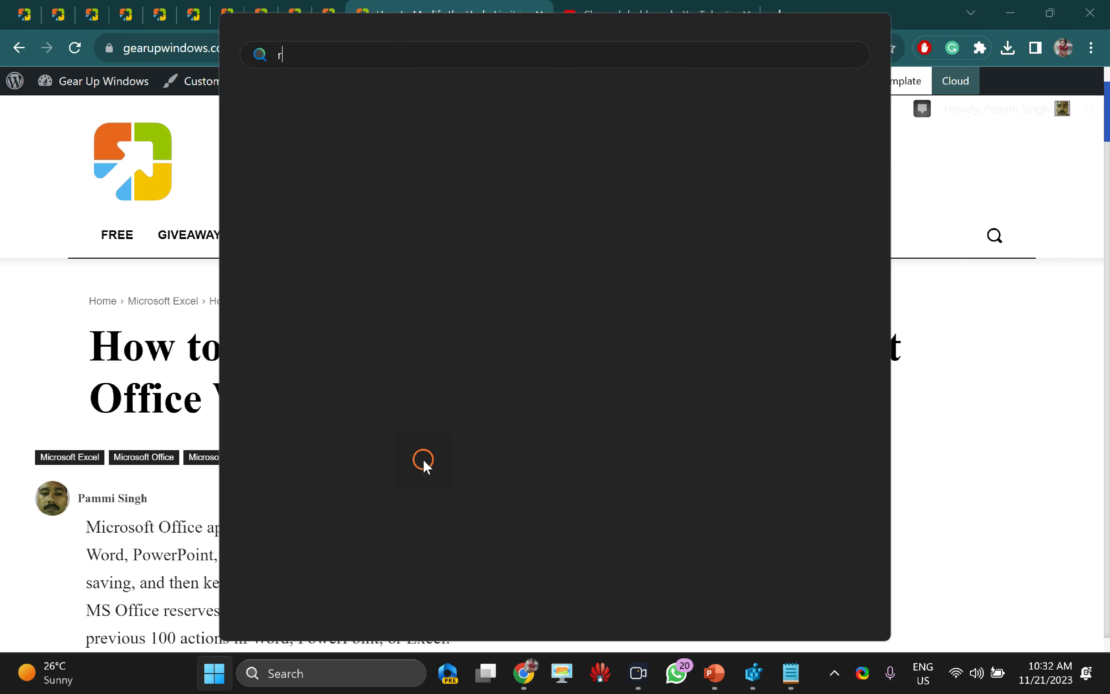
type("egistr")
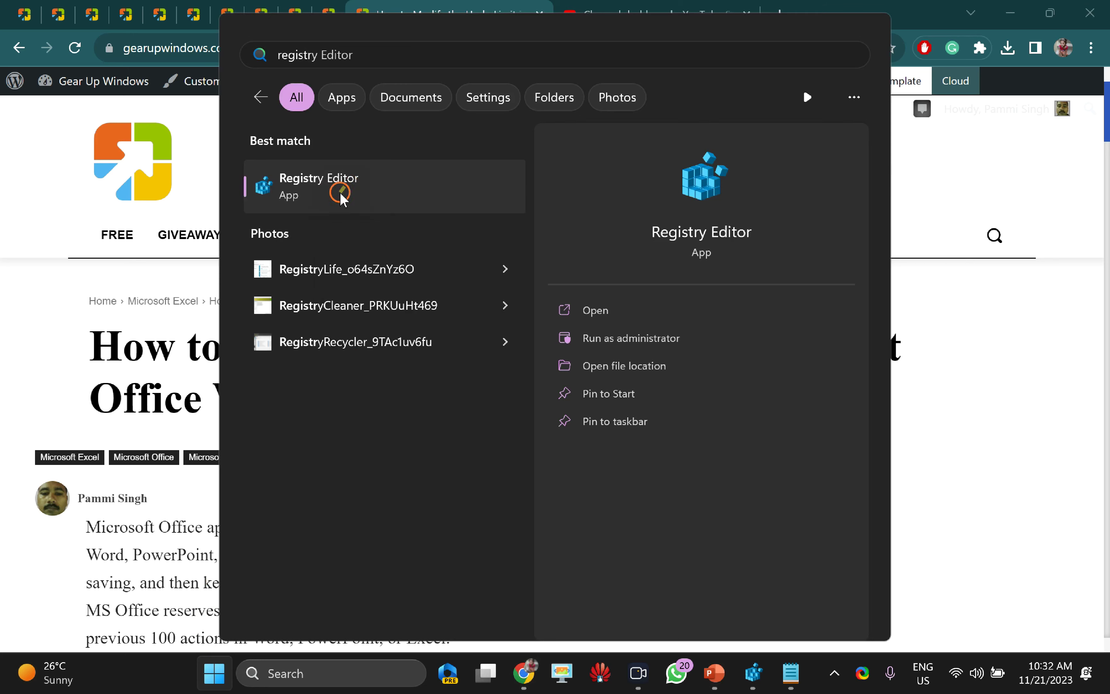
left_click(348, 195)
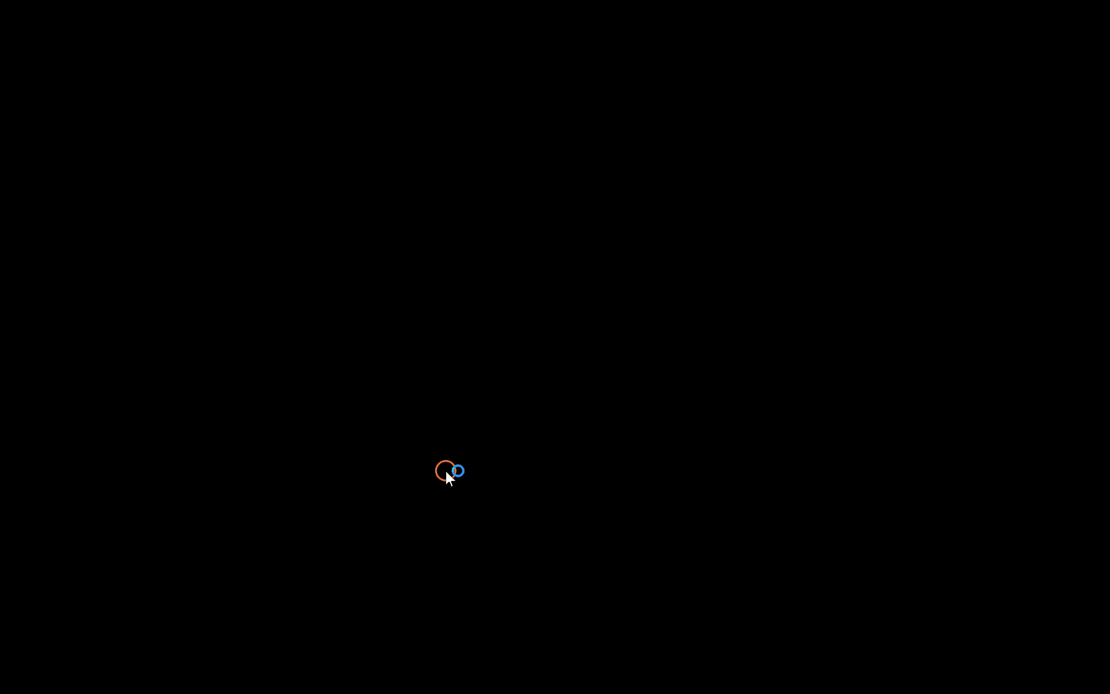
left_click(446, 471)
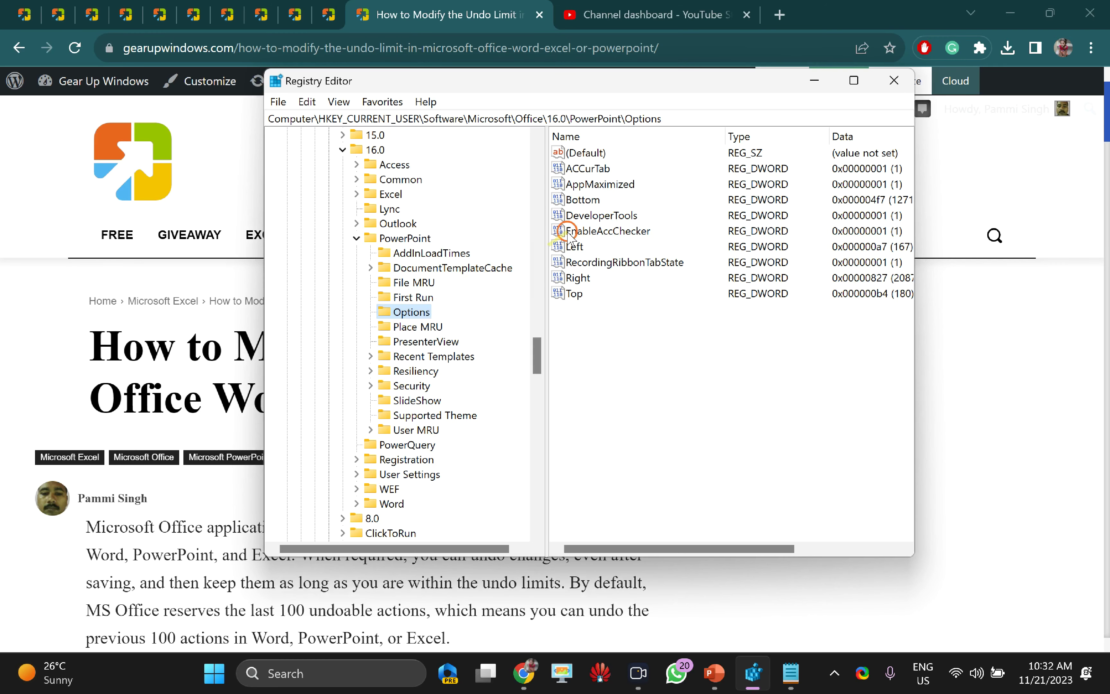
Go to the registry key HKEY_CURRENT_USER\Software\Microsoft\Office\16.0\PowerPoint\Options.
left_click(687, 121)
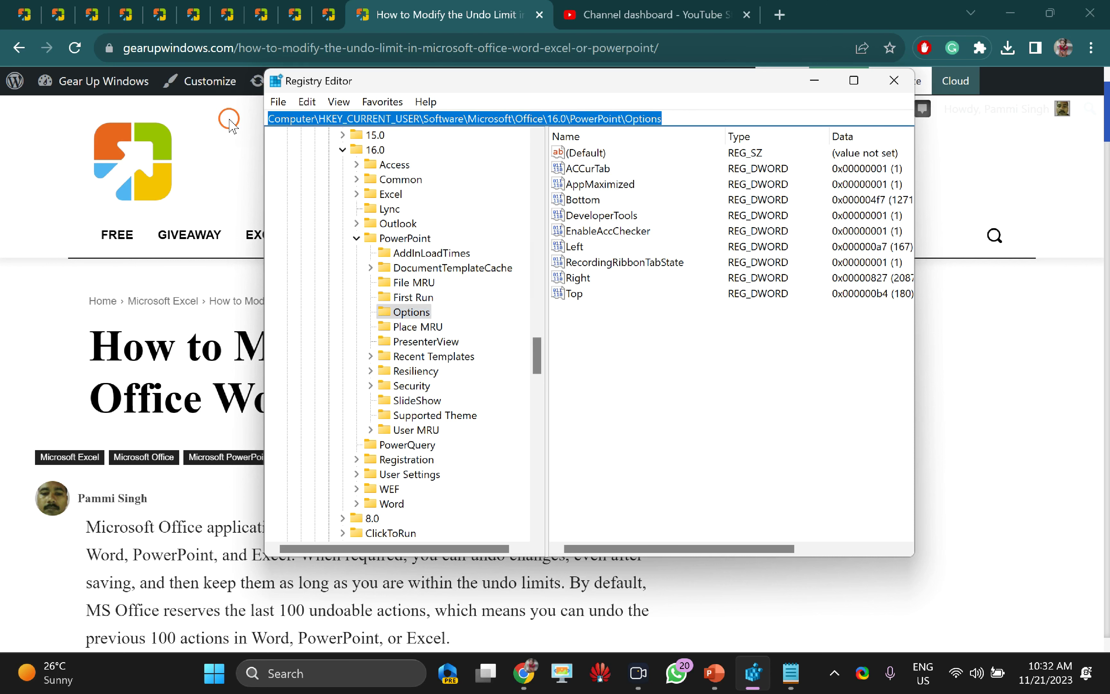
type("HKEY_CURRENT_USER\\Software\\Microsoft\\Office\\16.0\\PowerPoint\\Options")
key("Return")
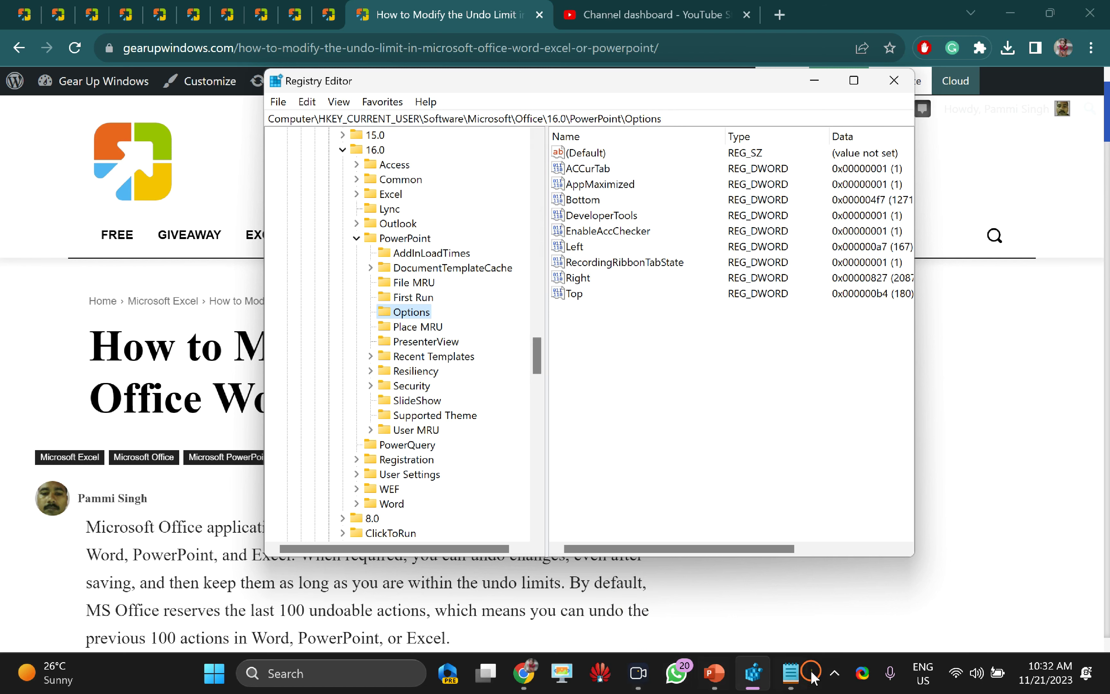
Switch to the Notepad notes and compare the version number in the registry path with the number listed for each Office release.
left_click(791, 673)
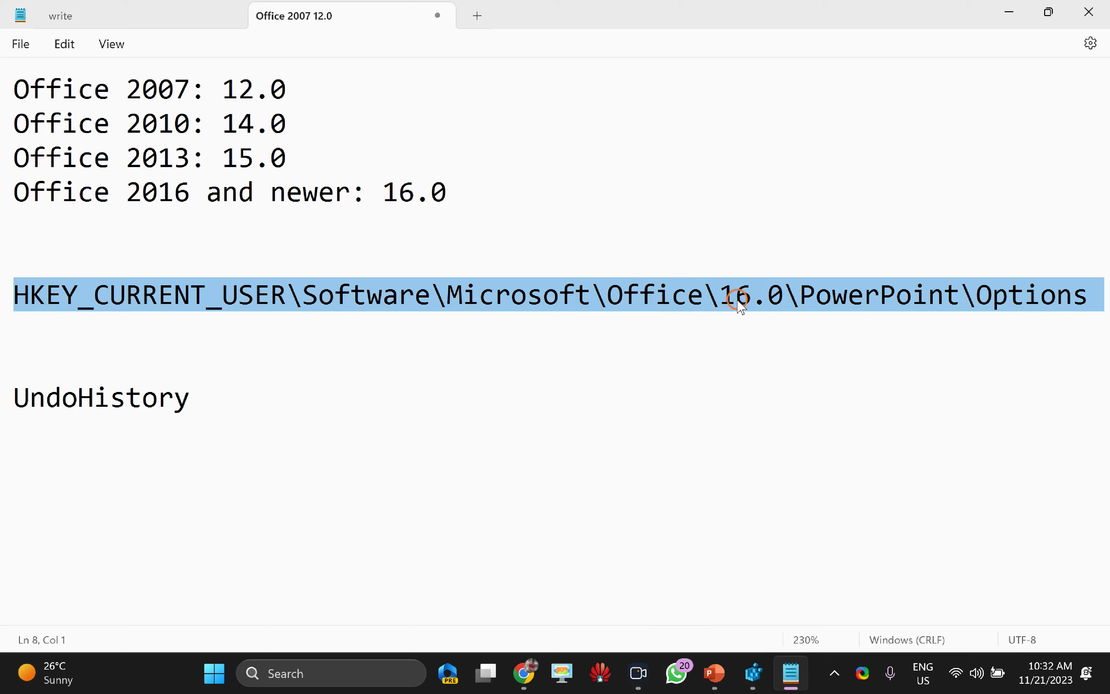
left_click(724, 293)
left_click_drag(722, 292, 783, 293)
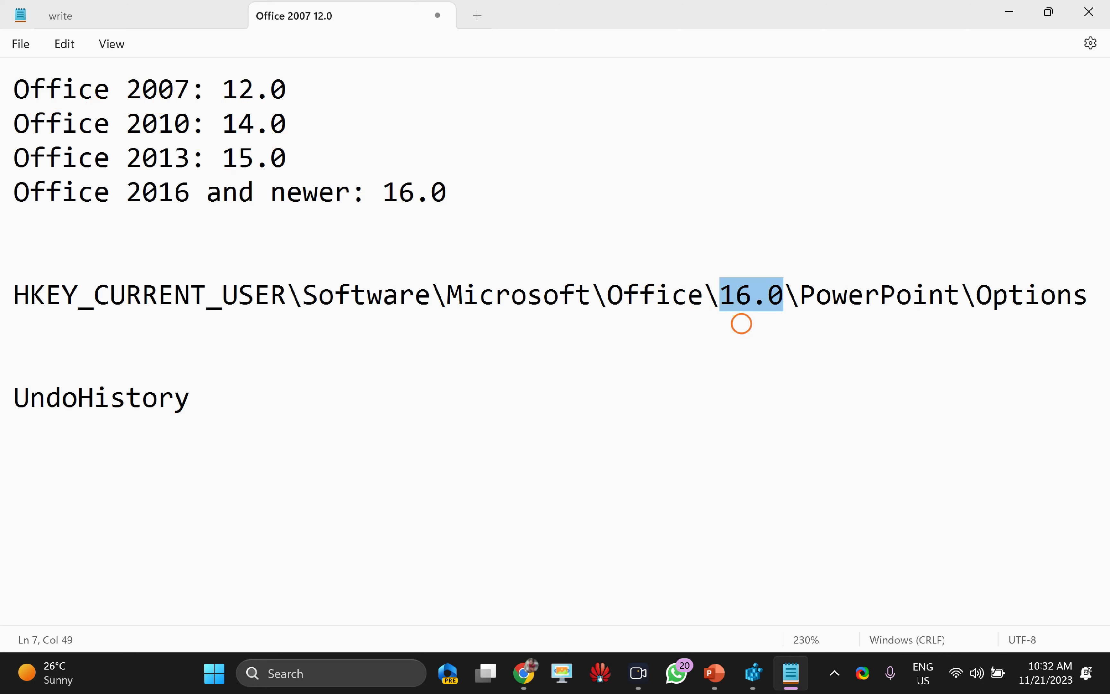
left_click_drag(753, 298, 739, 298)
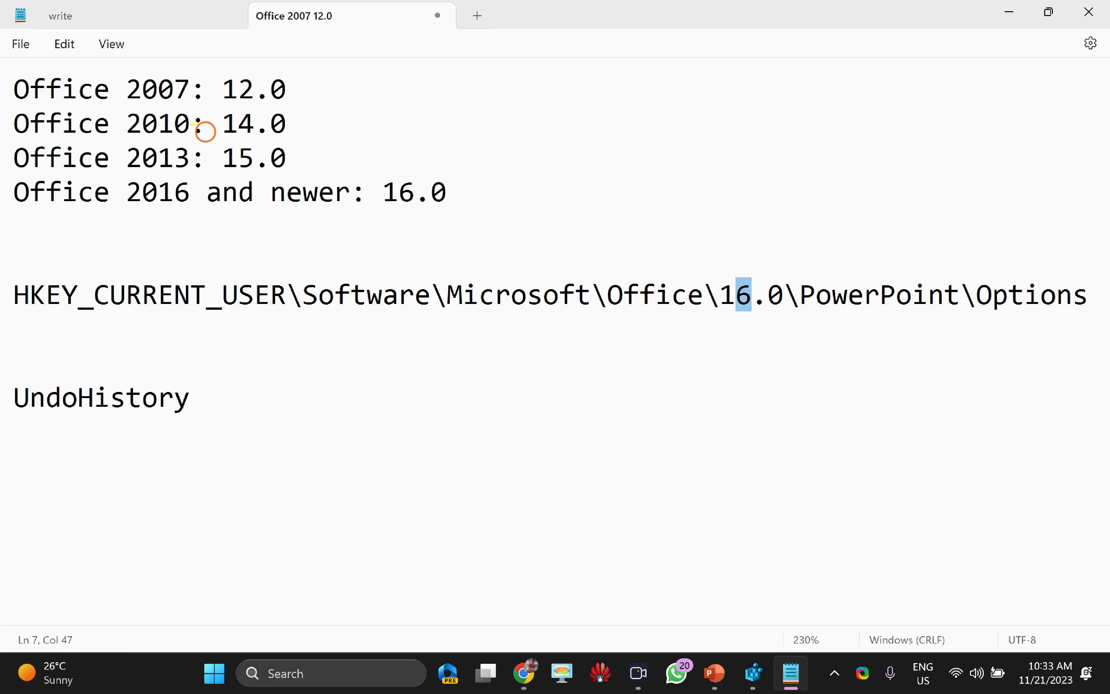
left_click_drag(227, 124, 268, 125)
left_click(720, 294)
left_click_drag(720, 295, 786, 298)
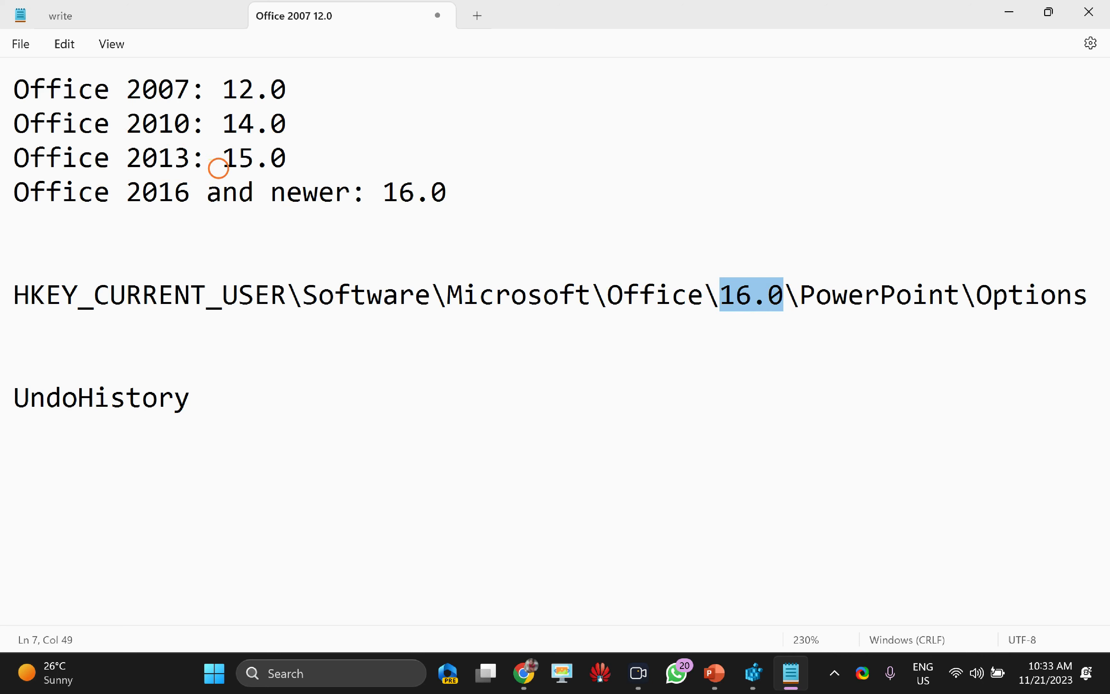
left_click_drag(223, 157, 282, 158)
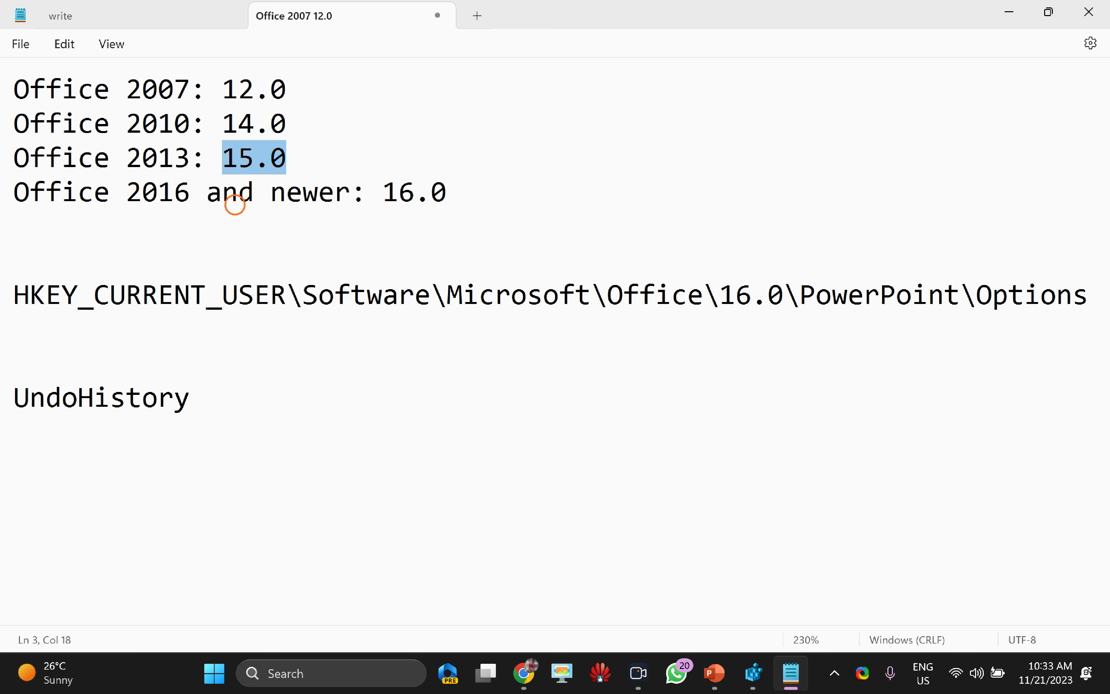
left_click_drag(383, 192, 447, 195)
left_click_drag(718, 294, 780, 295)
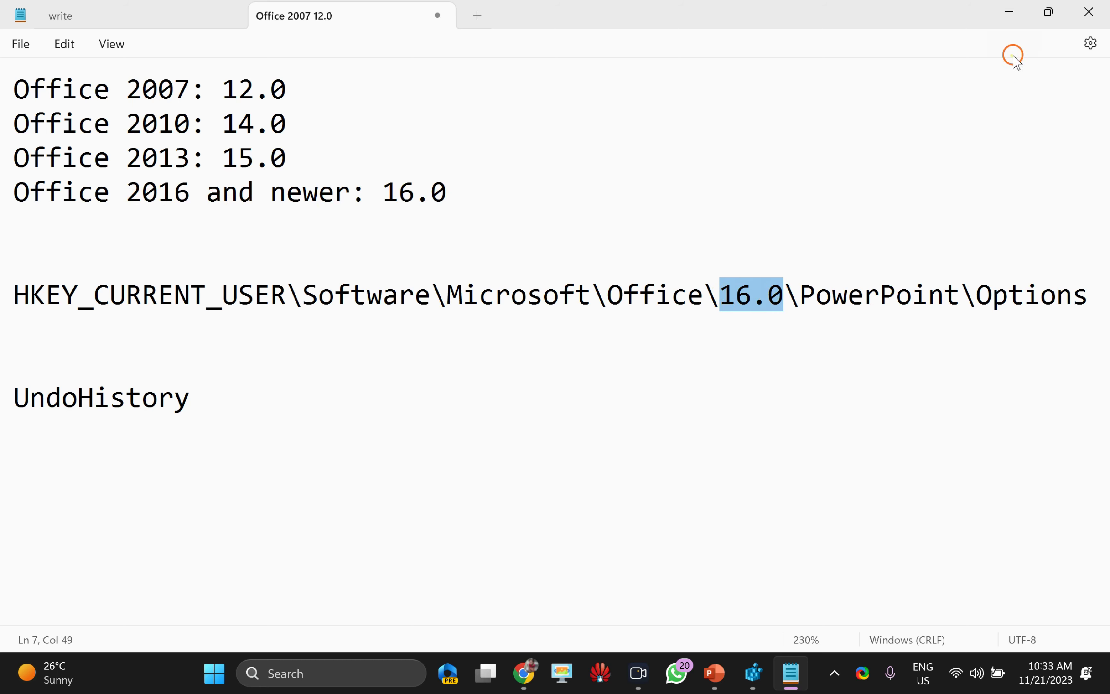
left_click(1011, 13)
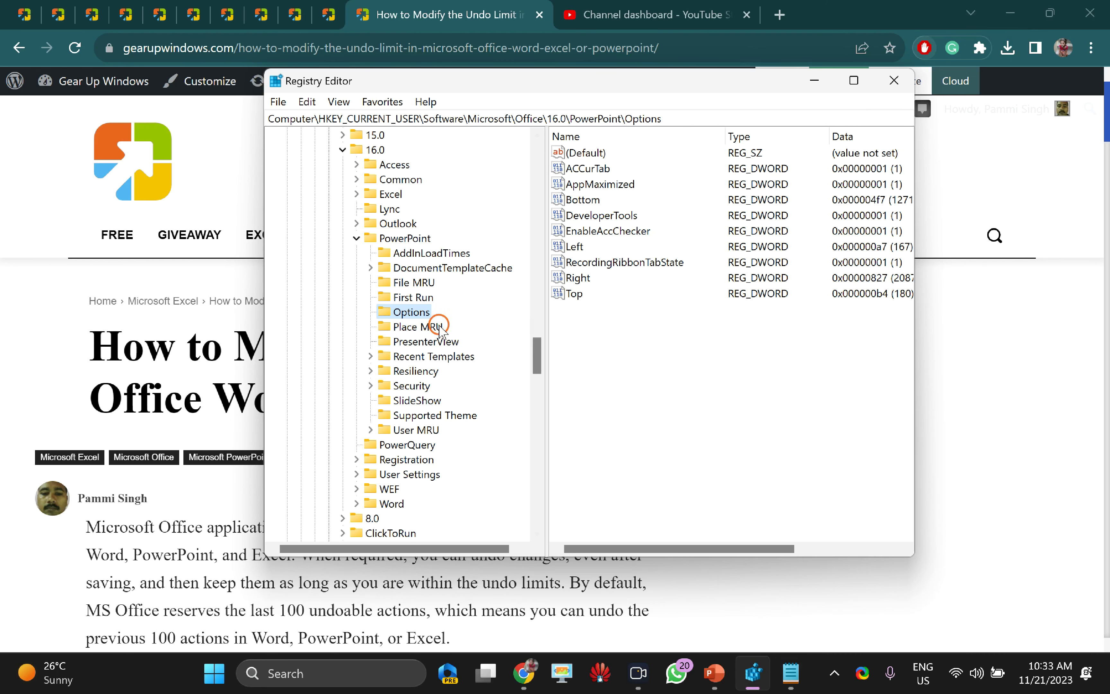
Create a DWORD (32-bit) value named Undo in the PowerPoint Options key and check the Notepad notes for the full name.
right_click(422, 317)
mouse_move(501, 351)
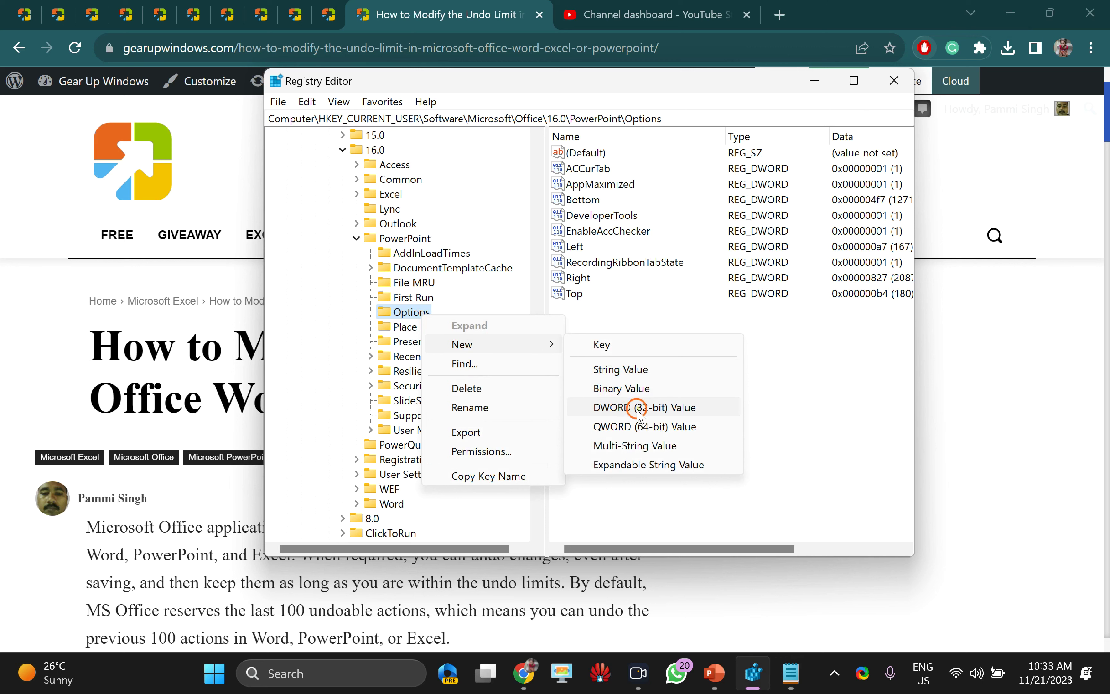
left_click(659, 410)
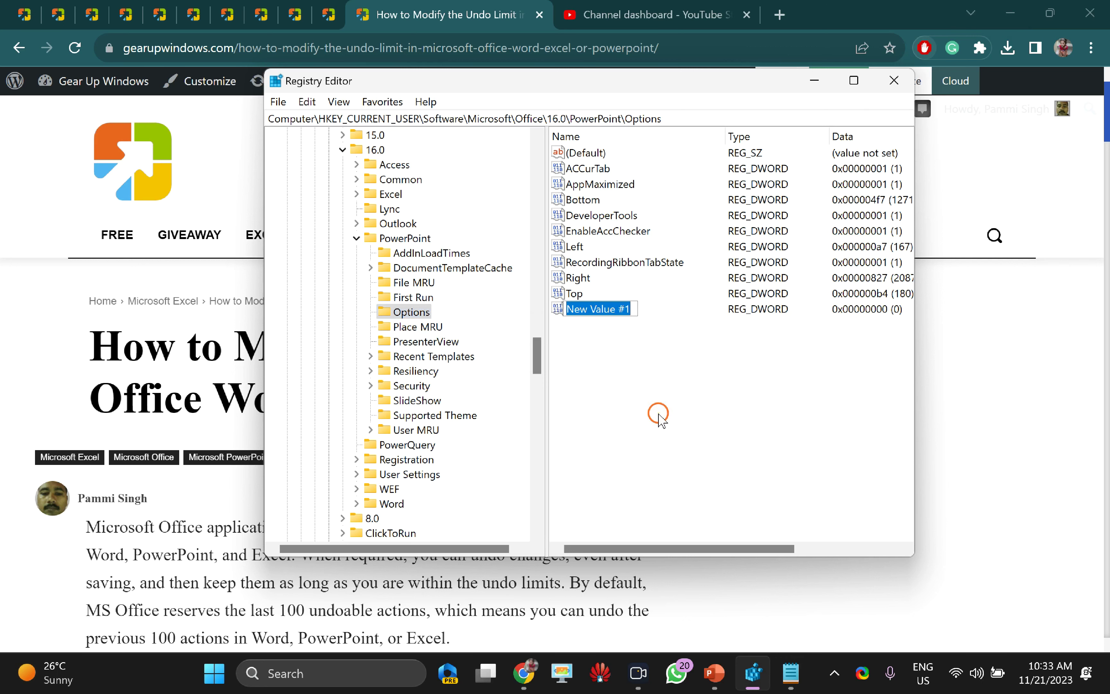
type("Undo")
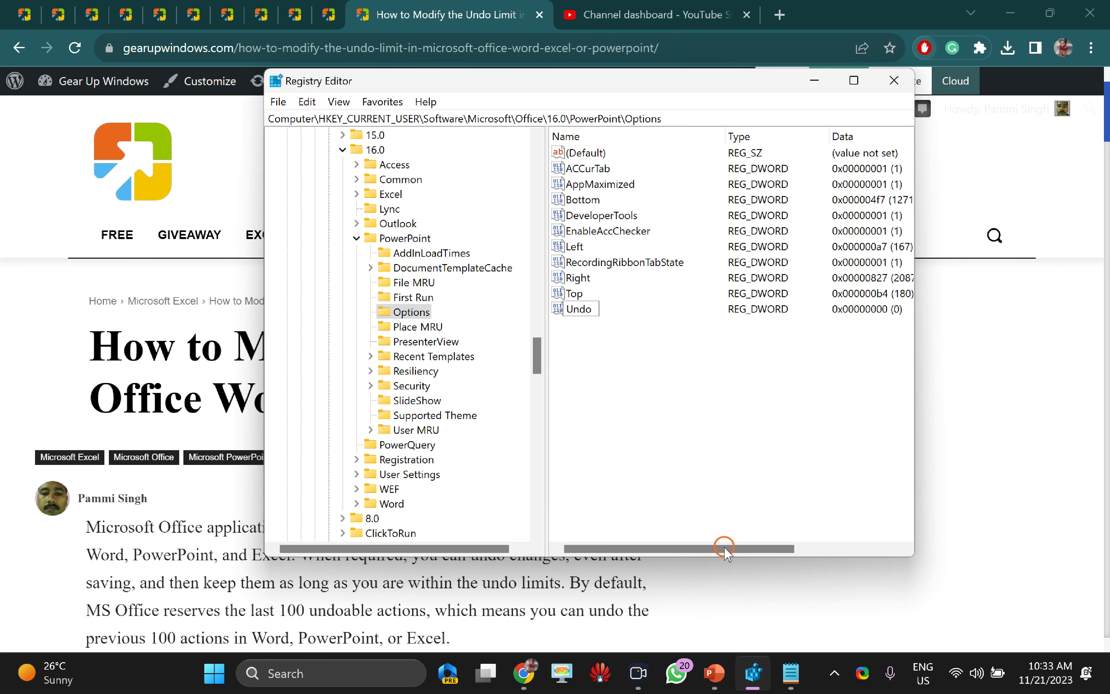
left_click(791, 674)
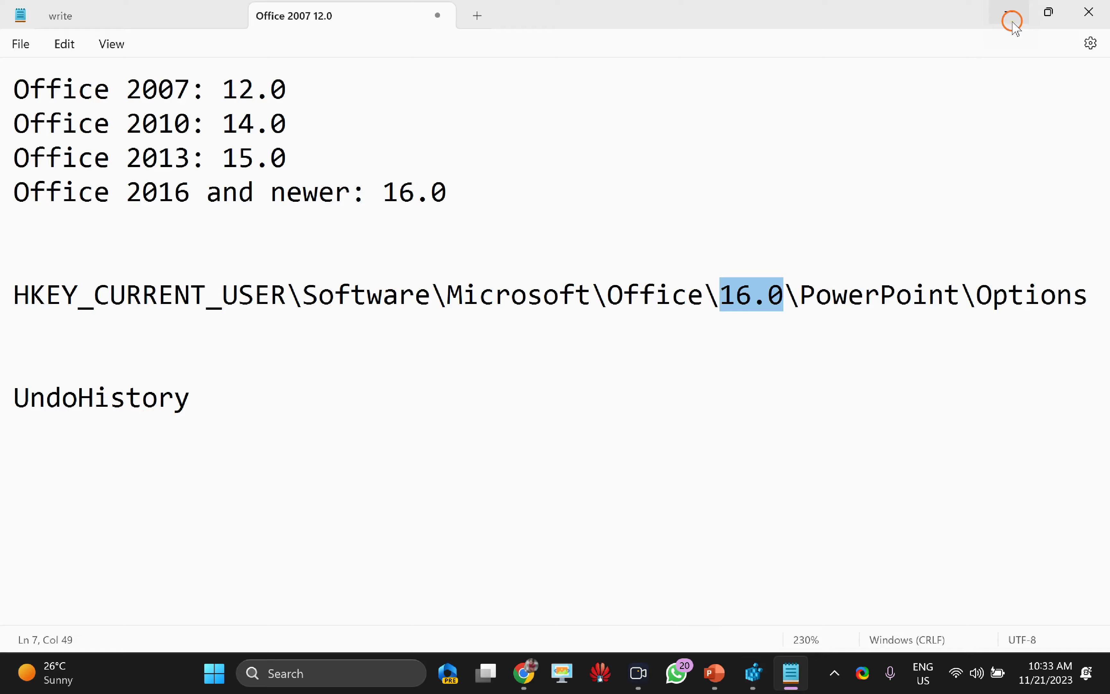
left_click(1009, 13)
right_click(582, 310)
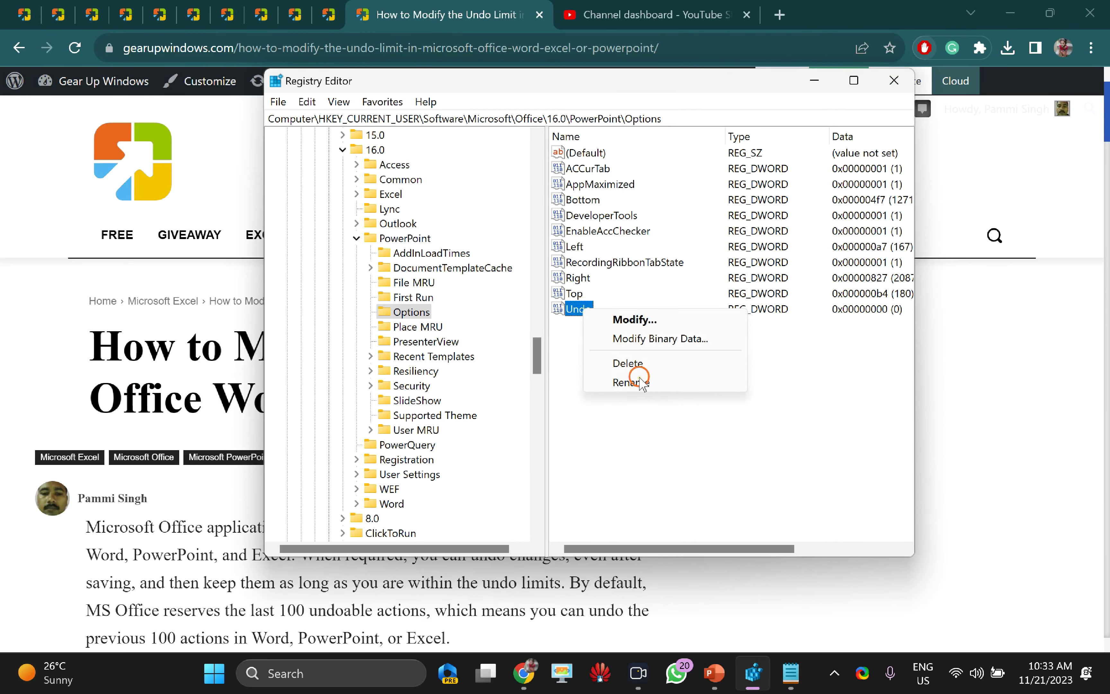
left_click(642, 319)
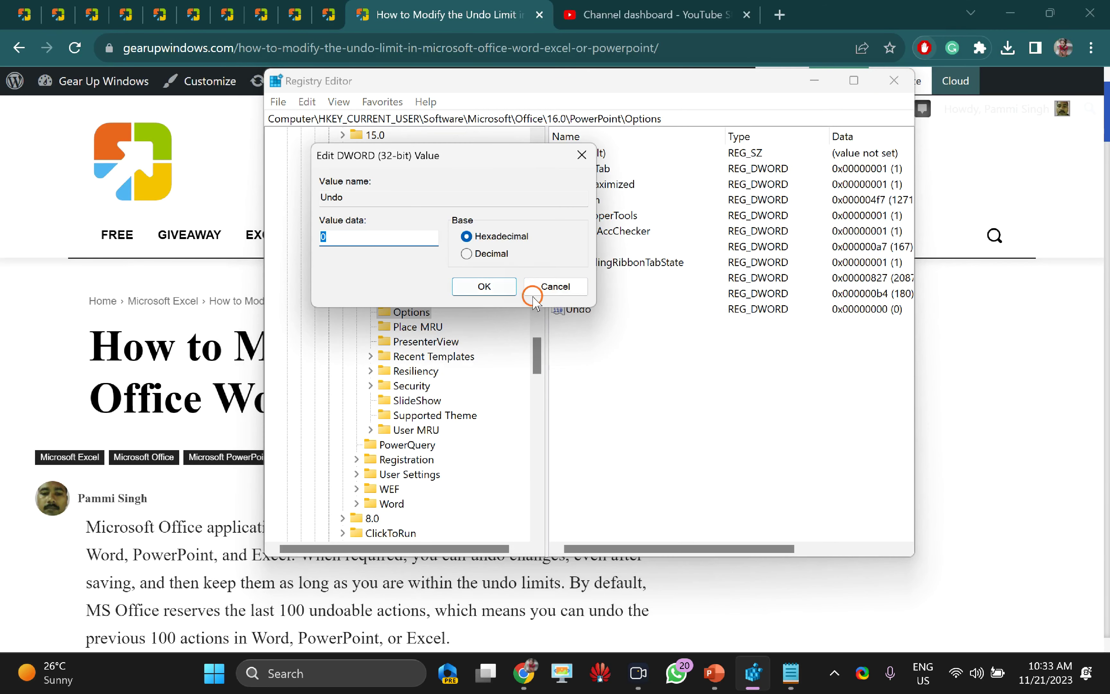
left_click(529, 290)
Rename the Undo value in the PowerPoint Options key as UndoHistory.
right_click(571, 308)
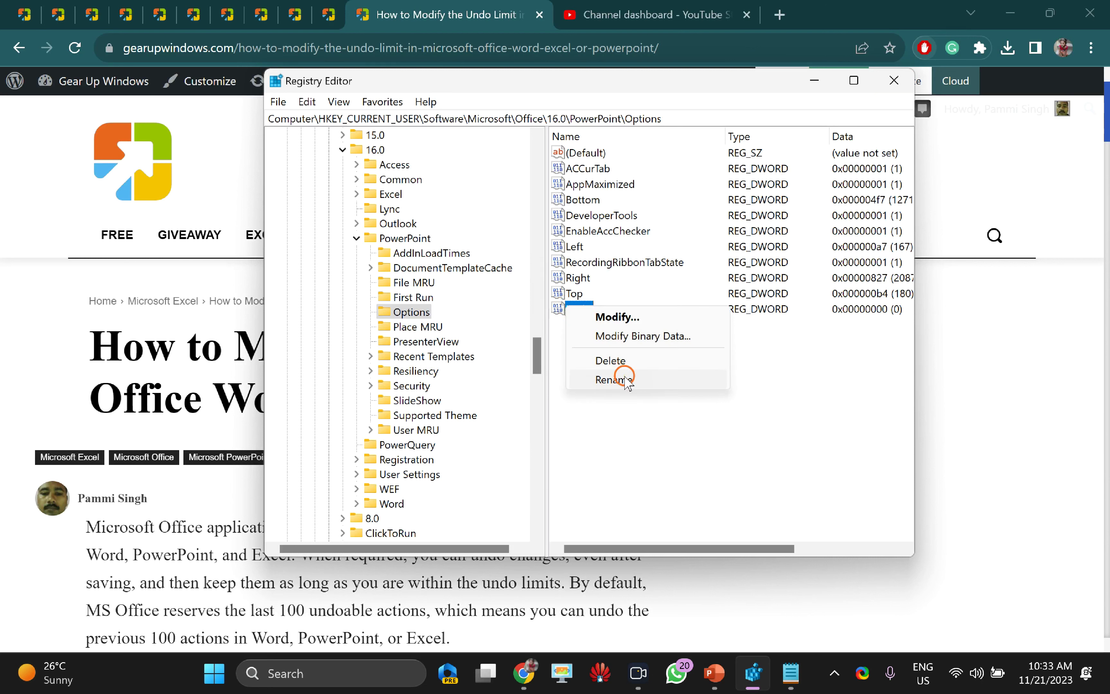
left_click(615, 379)
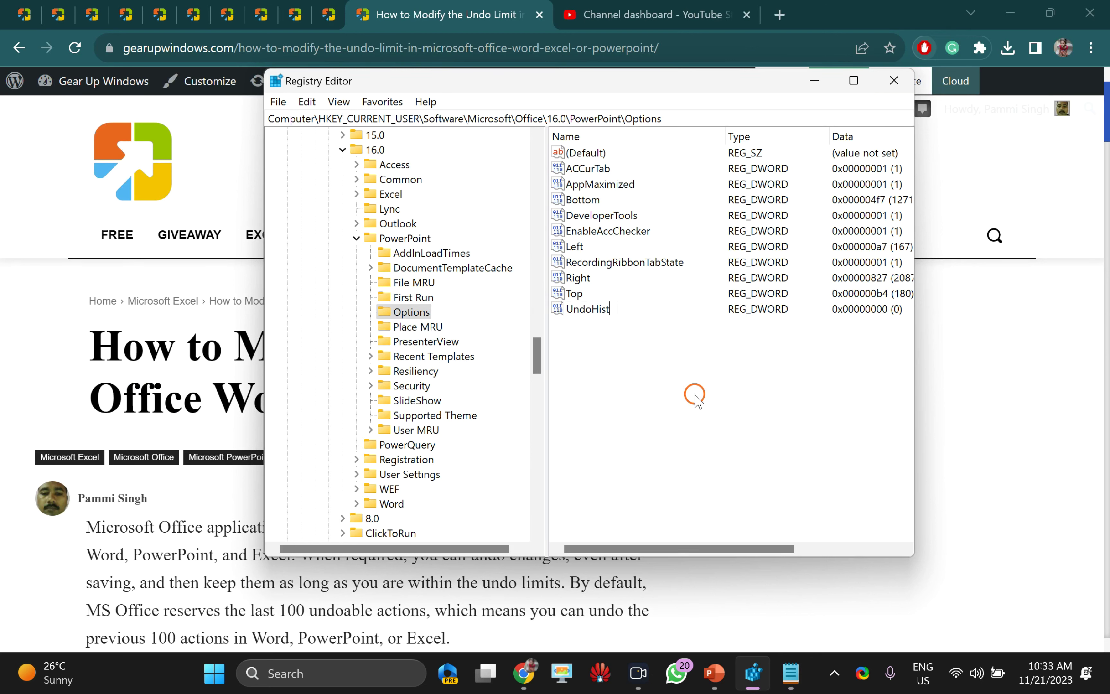
left_click(695, 395)
Set the UndoHistory value data to 150 with the Decimal base.
left_click(599, 309)
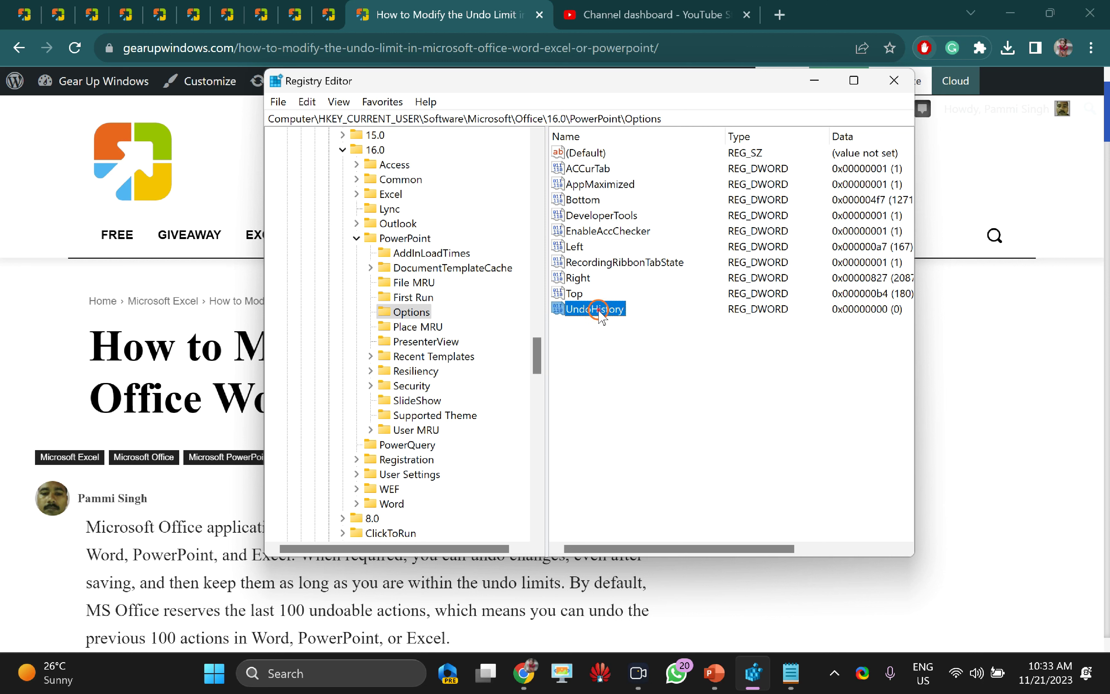
double_click(599, 309)
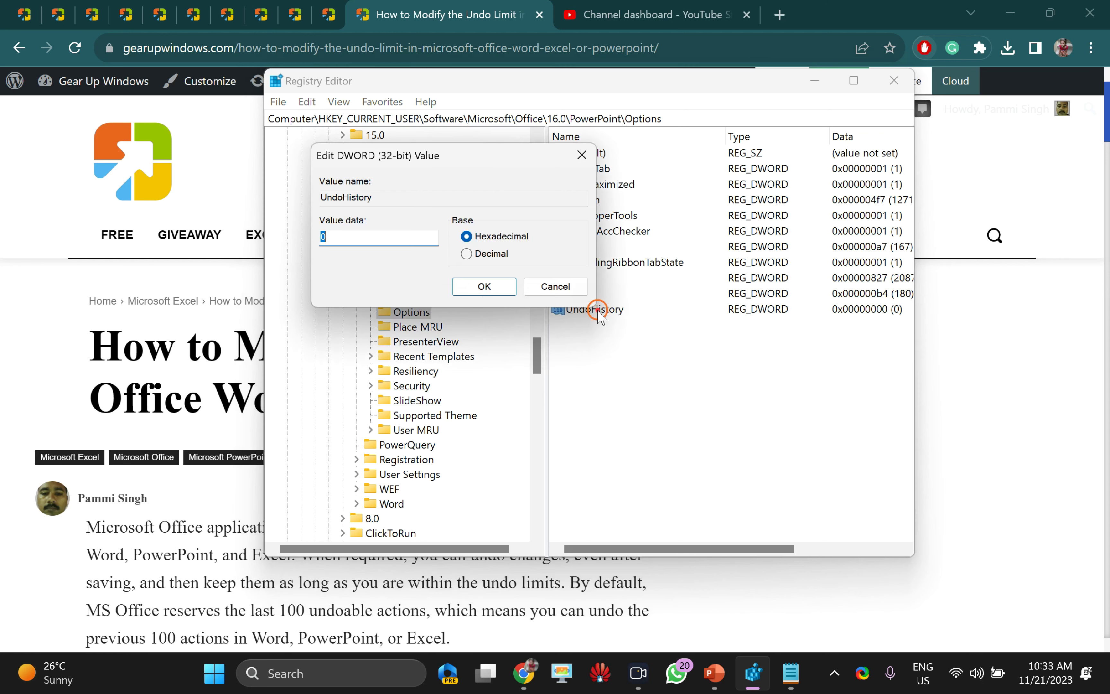
left_click(485, 254)
left_click(360, 237)
double_click(360, 236)
left_click(344, 438)
type("150")
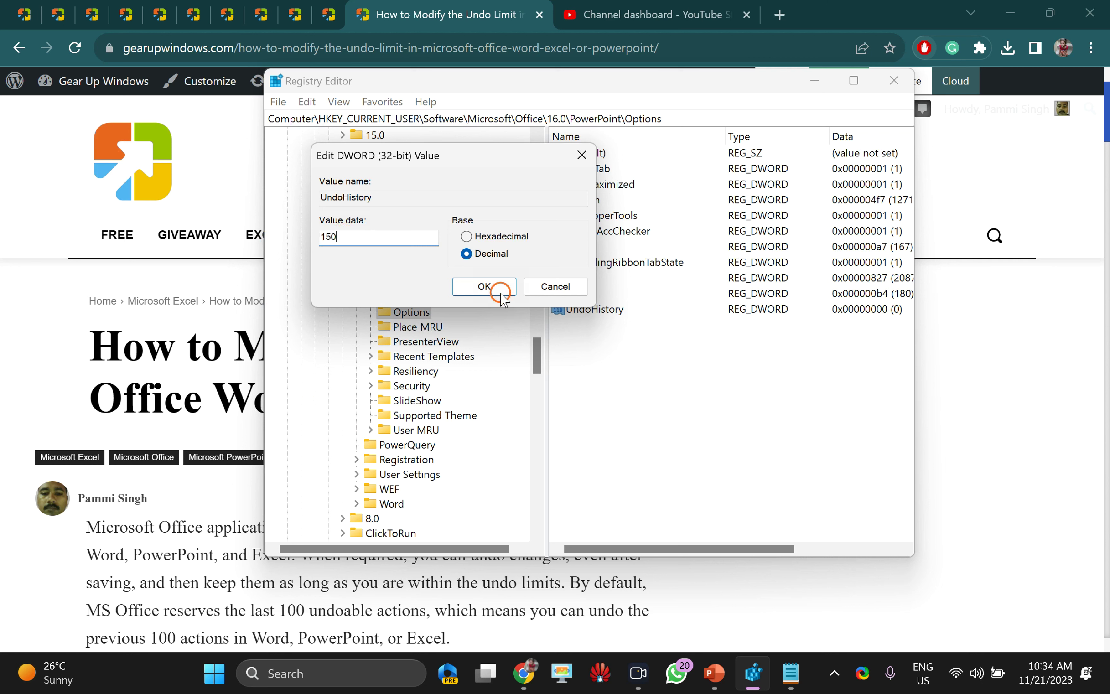
left_click(487, 288)
left_click(643, 399)
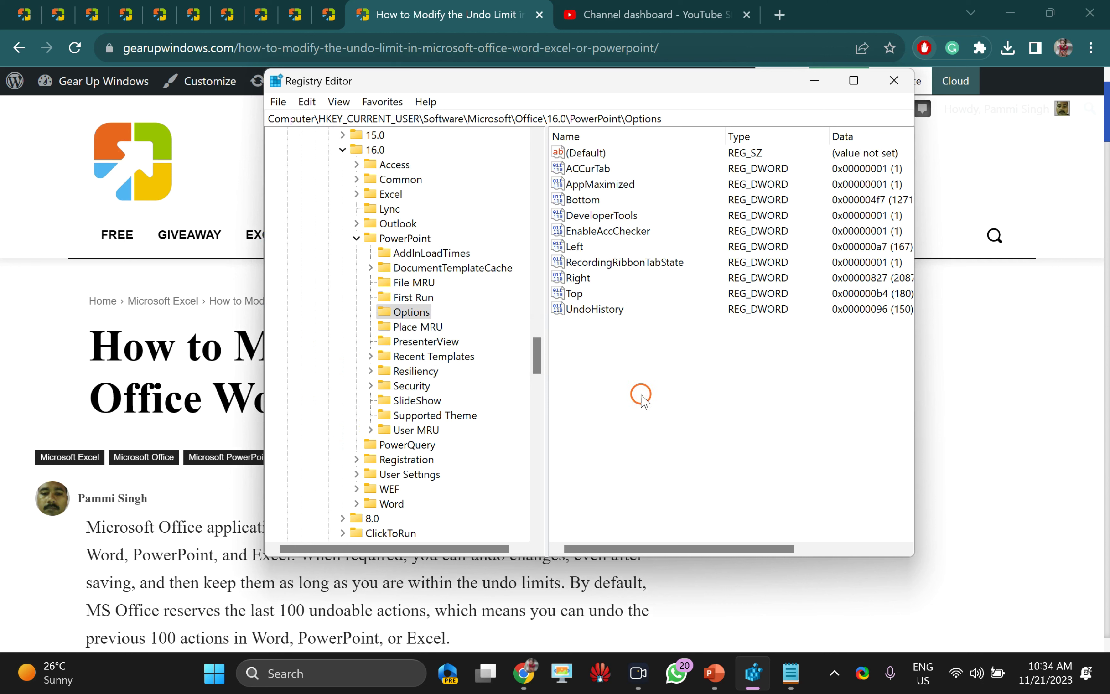
left_click(611, 316)
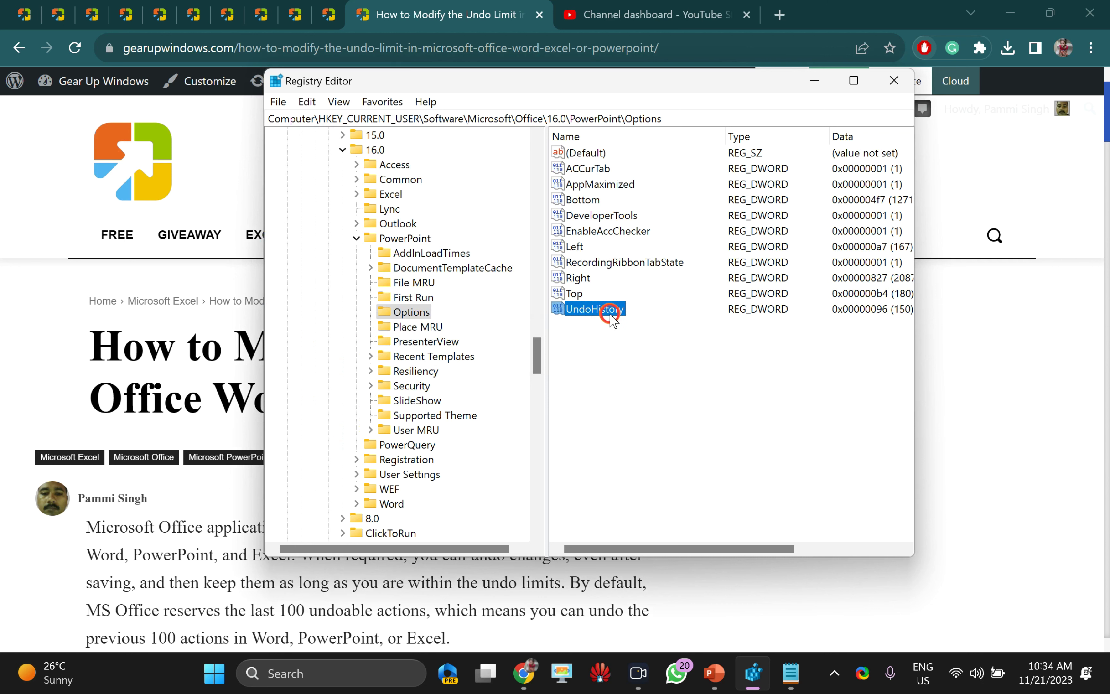